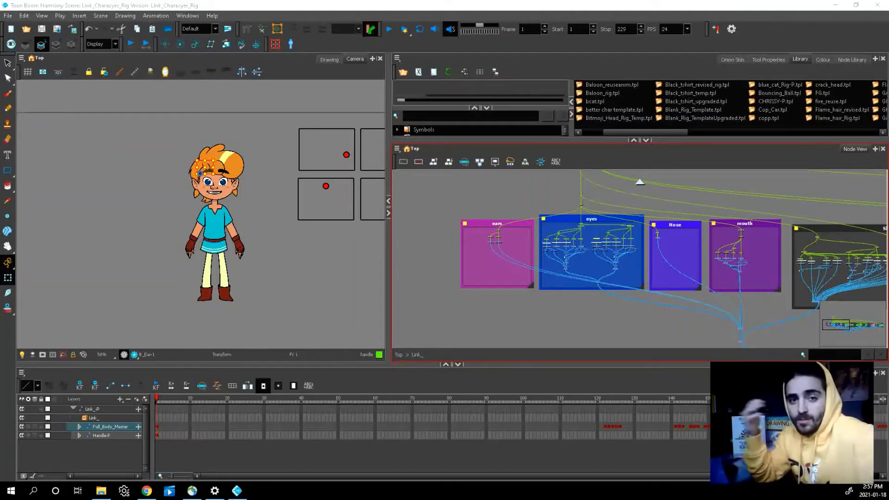
Step: Go to the first keyframe after the start on the Full_Body_Master layer, at frame 121, and clear the character selection
{"action": "scroll", "coordinate": [273, 305], "scroll_direction": "up", "scroll_amount": 1}
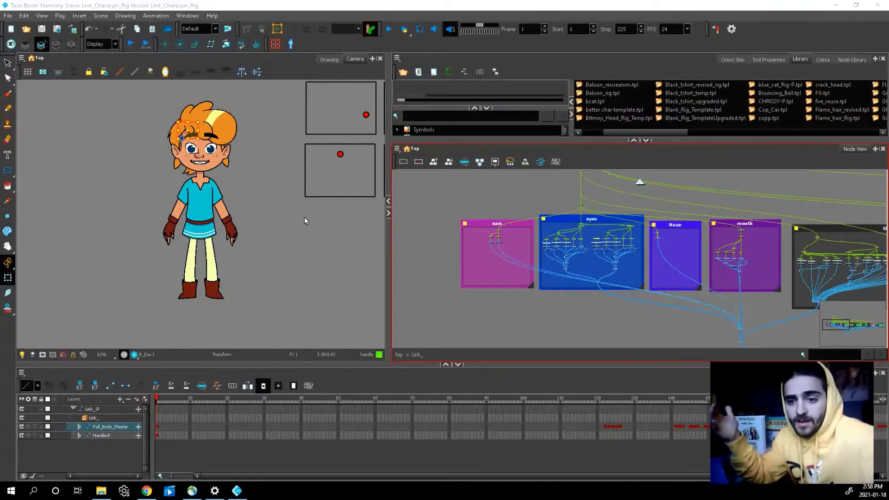
{"action": "scroll", "coordinate": [304, 217], "scroll_direction": "down", "scroll_amount": 1}
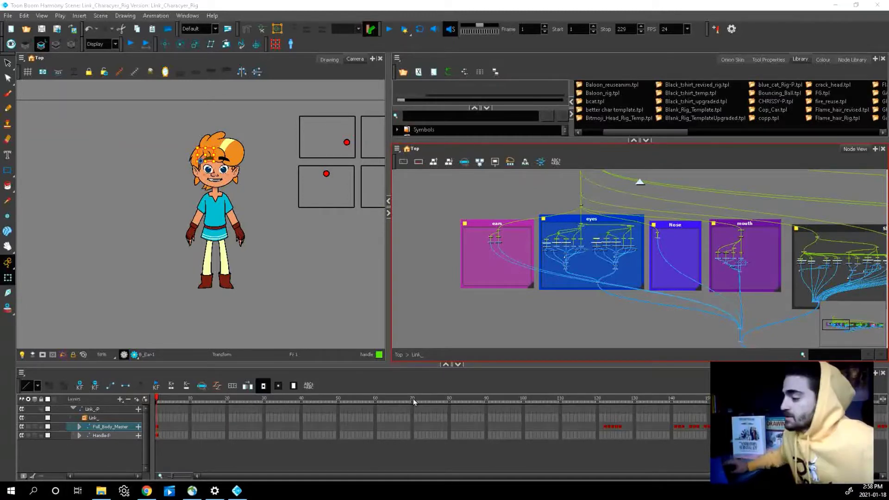
{"action": "scroll", "coordinate": [575, 425], "scroll_direction": "right", "scroll_amount": 2}
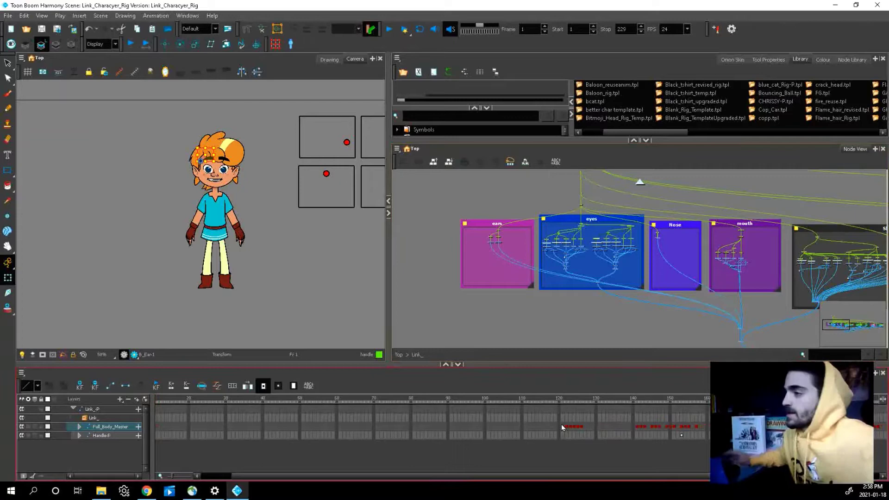
{"action": "left_click", "coordinate": [562, 427]}
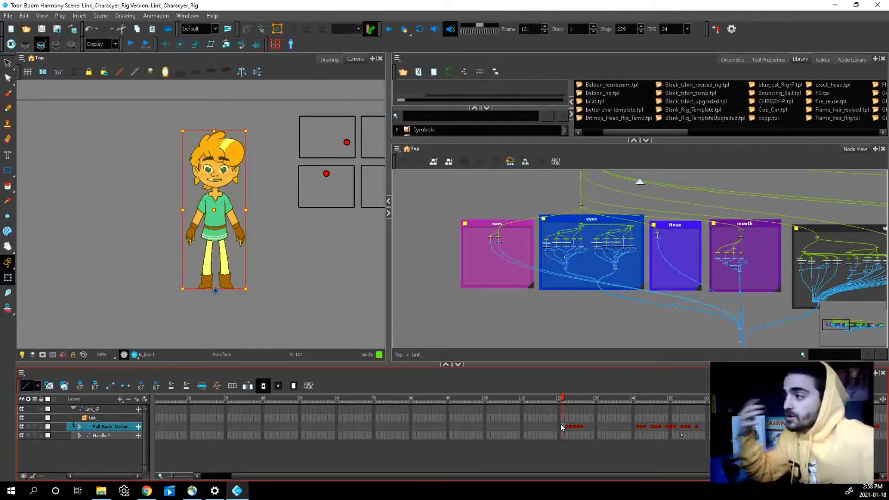
{"action": "left_click", "coordinate": [207, 199]}
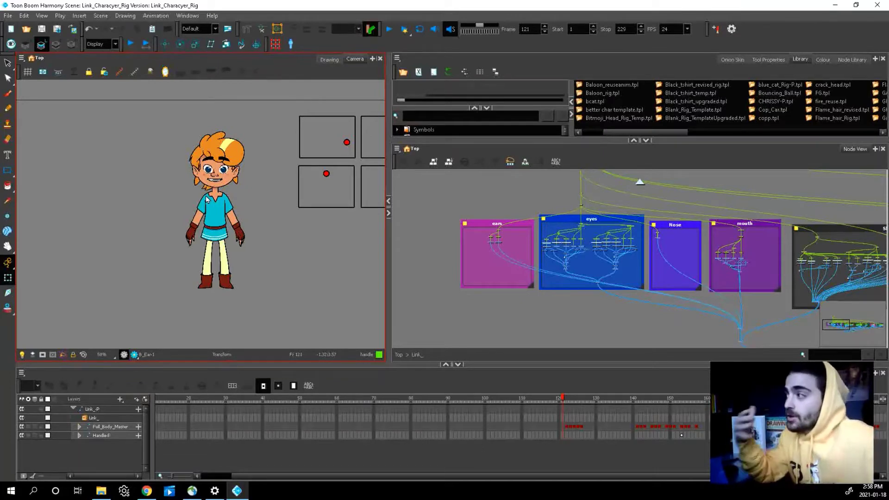
{"action": "left_click", "coordinate": [207, 199]}
{"action": "left_click", "coordinate": [261, 244]}
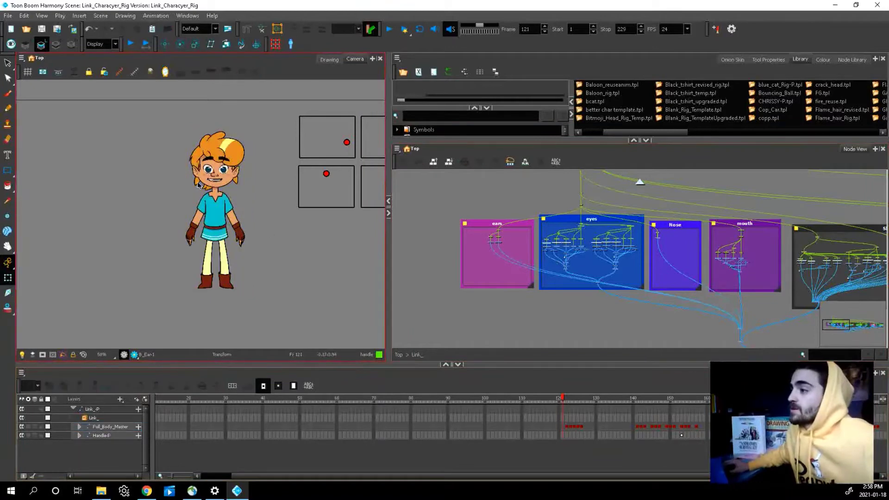
Step: Examine the rig's colour-coded node groups, from the ears, eyes, nose and mouth across to the arms, torso, pelvis and legs
{"action": "scroll", "coordinate": [573, 243], "scroll_direction": "down", "scroll_amount": 2}
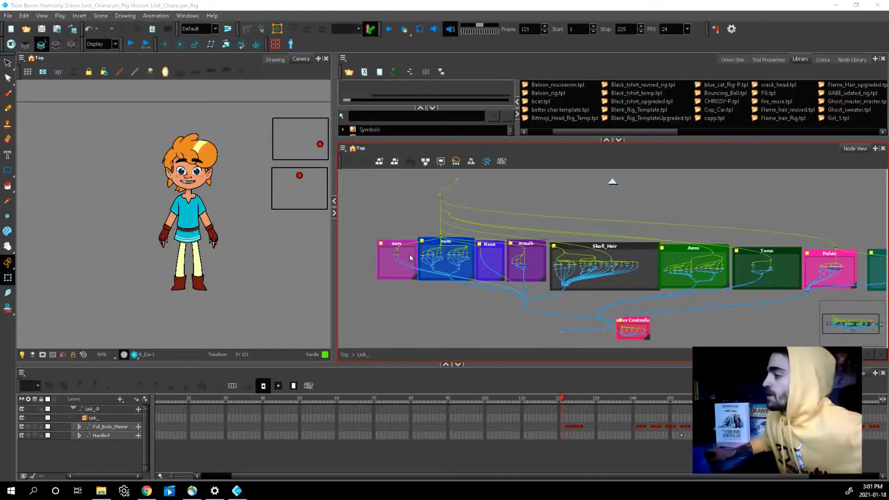
{"action": "scroll", "coordinate": [409, 255], "scroll_direction": "up", "scroll_amount": 2}
{"action": "scroll", "coordinate": [409, 255], "scroll_direction": "down", "scroll_amount": 2}
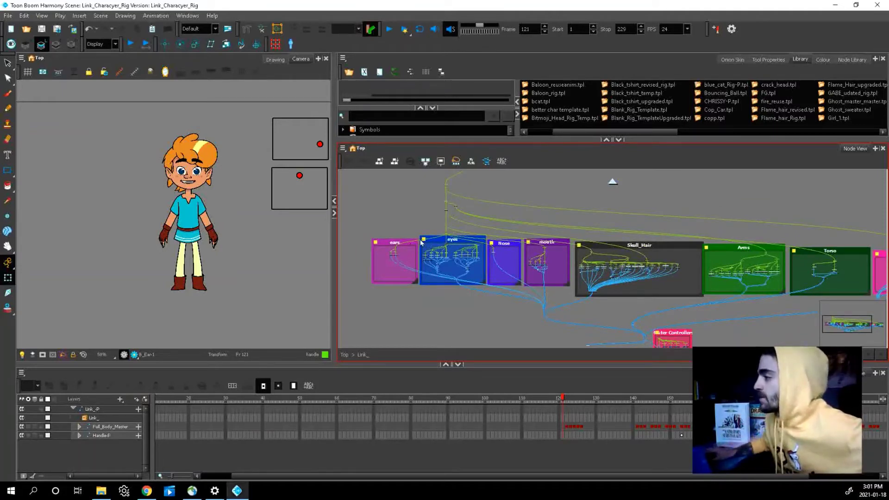
{"action": "left_click", "coordinate": [410, 252]}
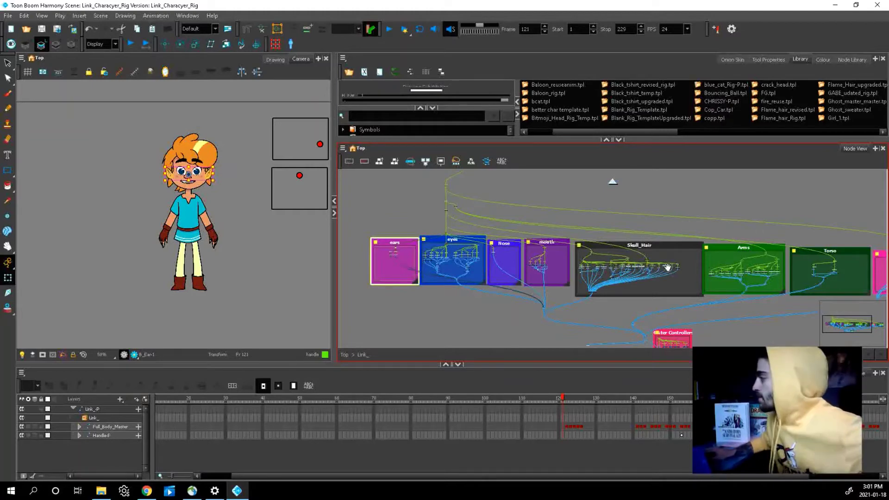
{"action": "left_click_drag", "start_coordinate": [667, 268], "coordinate": [603, 267]}
{"action": "left_click_drag", "start_coordinate": [694, 263], "coordinate": [654, 281]}
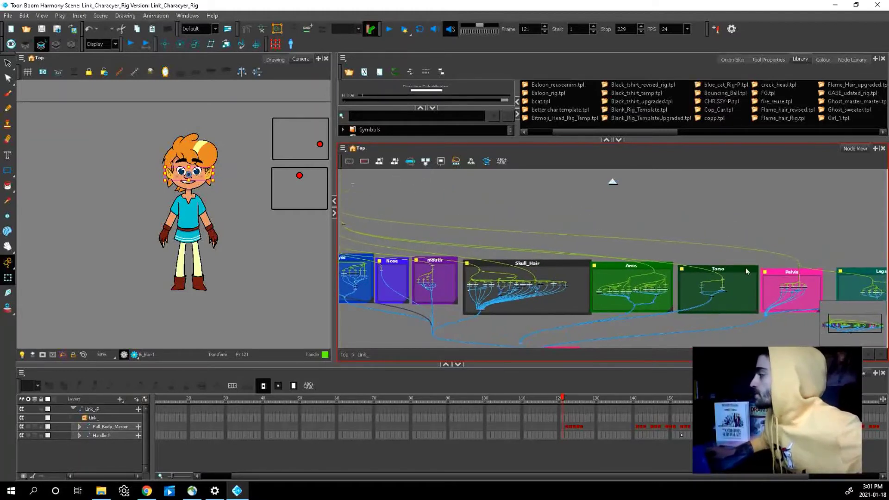
{"action": "left_click_drag", "start_coordinate": [745, 267], "coordinate": [668, 266]}
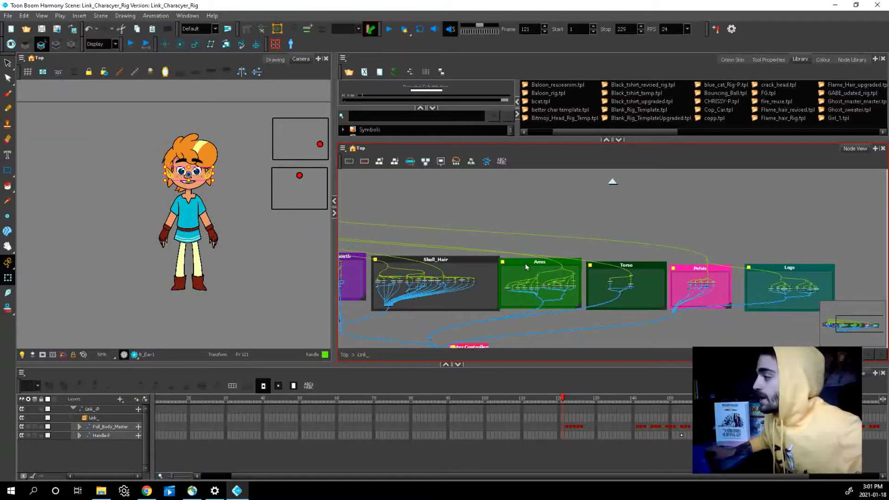
{"action": "left_click_drag", "start_coordinate": [495, 280], "coordinate": [583, 233]}
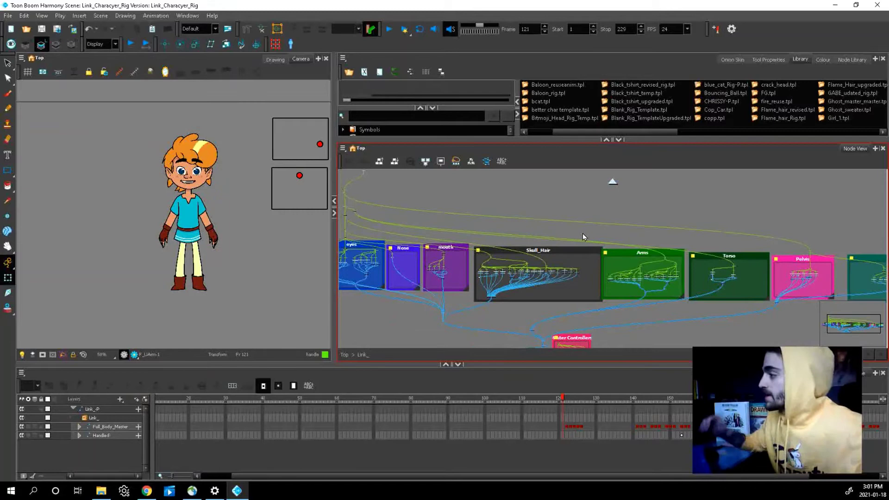
Step: Inspect the nodes in the eyes group, selecting the F_Eyebrow_1 and F_BEyeLid_1 drawings in turn
{"action": "scroll", "coordinate": [583, 232], "scroll_direction": "up", "scroll_amount": 2}
{"action": "scroll", "coordinate": [453, 239], "scroll_direction": "up", "scroll_amount": 6}
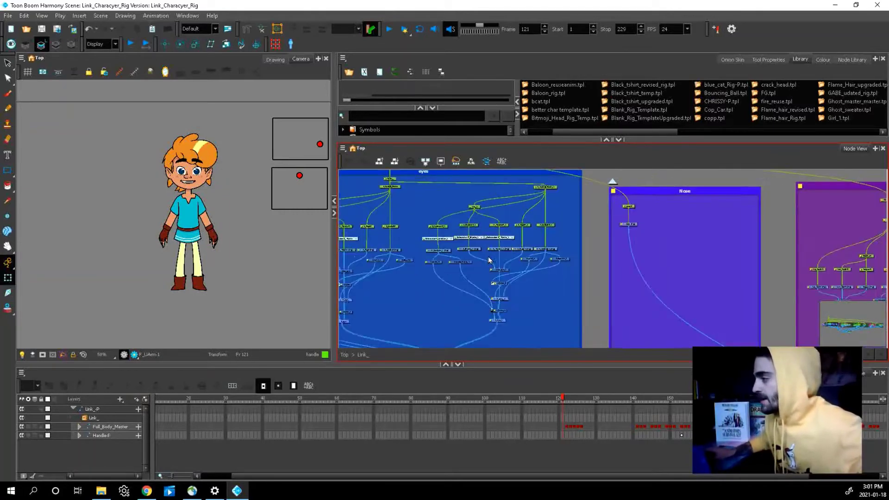
{"action": "scroll", "coordinate": [471, 255], "scroll_direction": "down", "scroll_amount": 5}
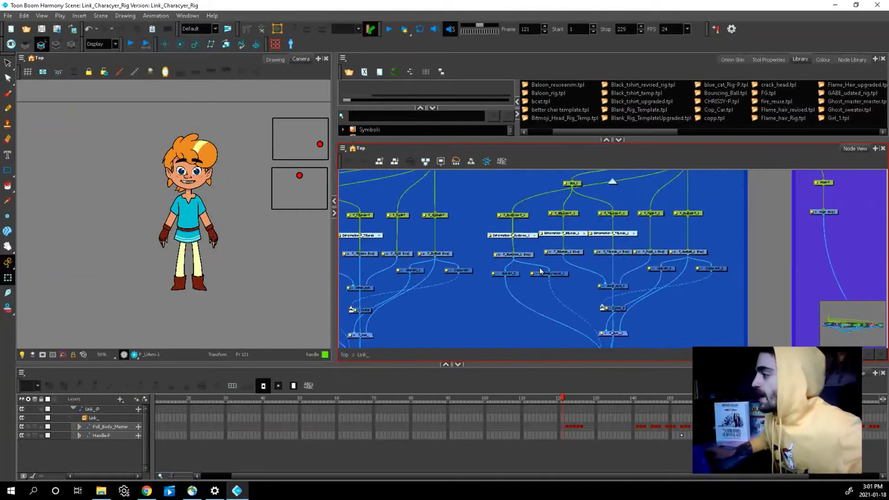
{"action": "scroll", "coordinate": [532, 253], "scroll_direction": "up", "scroll_amount": 6}
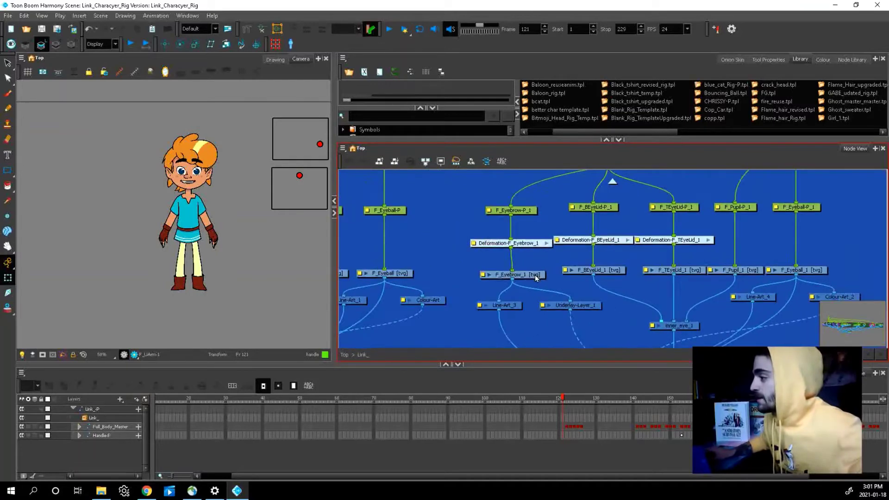
{"action": "left_click", "coordinate": [537, 277]}
{"action": "left_click", "coordinate": [627, 272]}
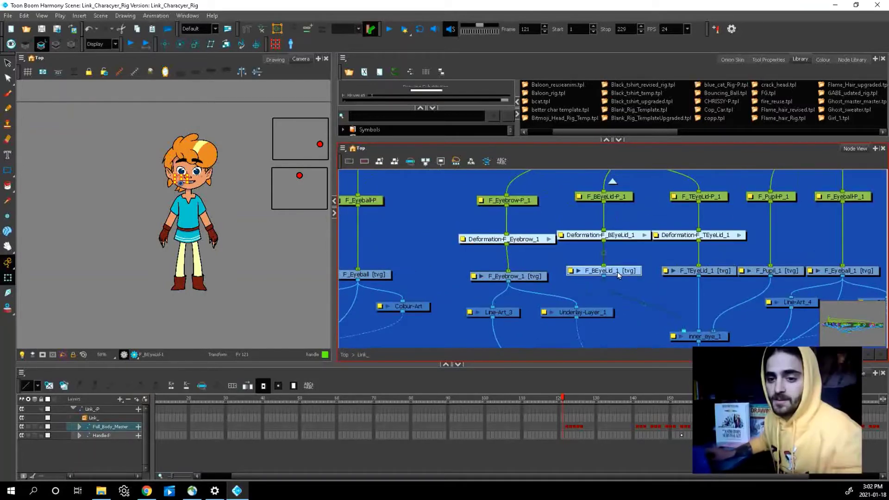
{"action": "scroll", "coordinate": [574, 272], "scroll_direction": "down", "scroll_amount": 5}
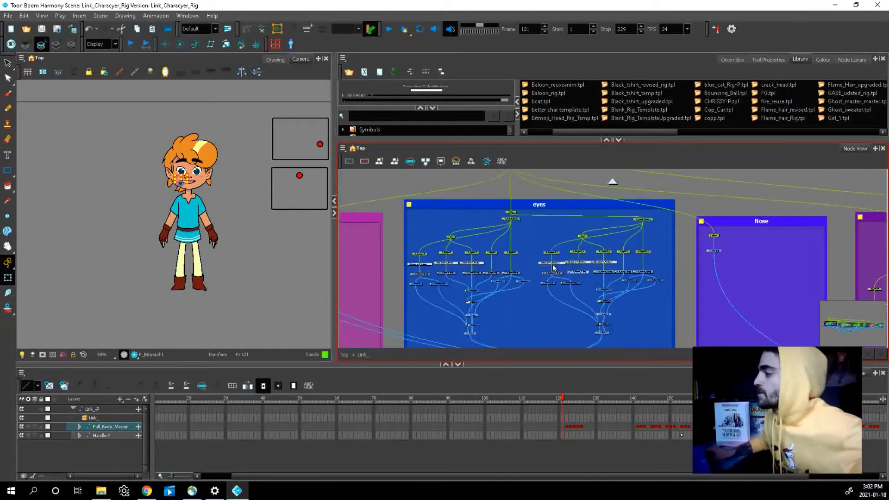
{"action": "scroll", "coordinate": [554, 268], "scroll_direction": "down", "scroll_amount": 2}
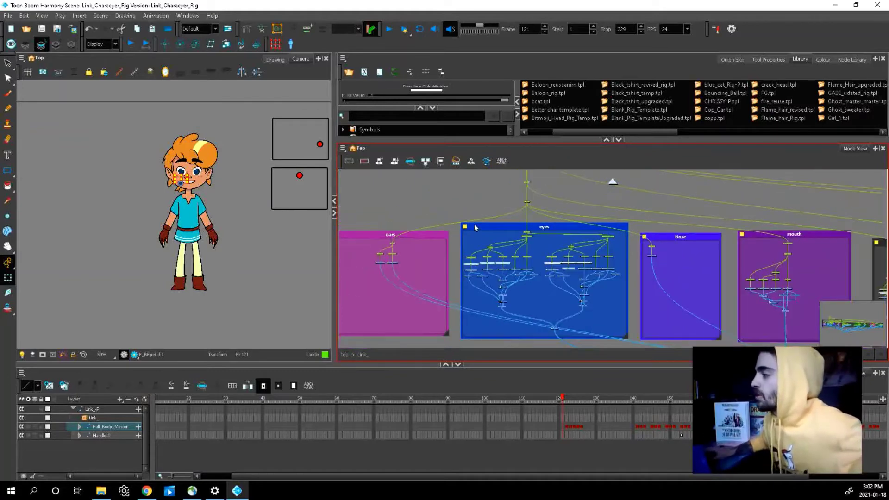
Step: Locate the Master Controllers group below the body-part groups and select it to inspect its nodes
{"action": "scroll", "coordinate": [478, 241], "scroll_direction": "down", "scroll_amount": 2}
{"action": "left_click_drag", "start_coordinate": [584, 269], "coordinate": [520, 236]}
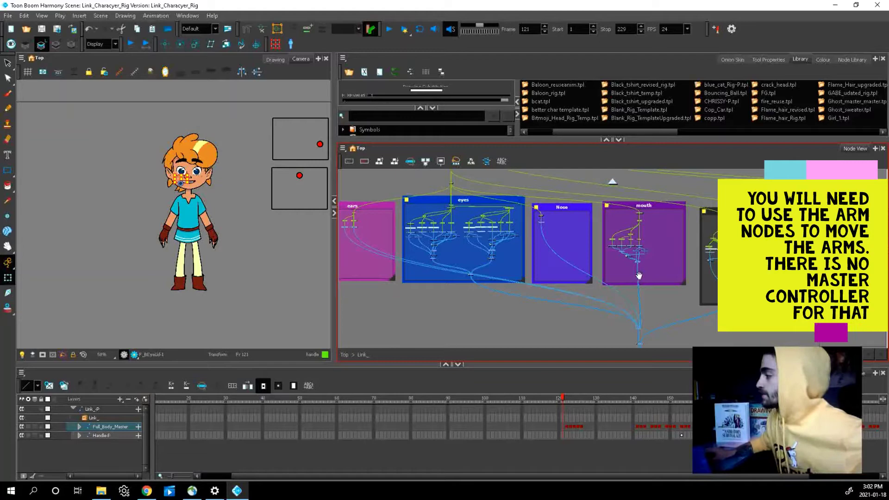
{"action": "scroll", "coordinate": [591, 245], "scroll_direction": "down", "scroll_amount": 1}
{"action": "scroll", "coordinate": [638, 249], "scroll_direction": "up", "scroll_amount": 3}
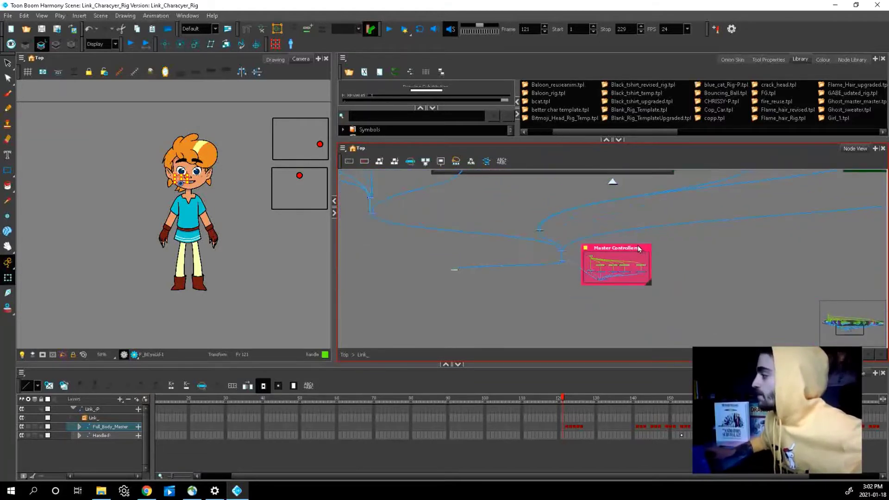
{"action": "left_click", "coordinate": [644, 250]}
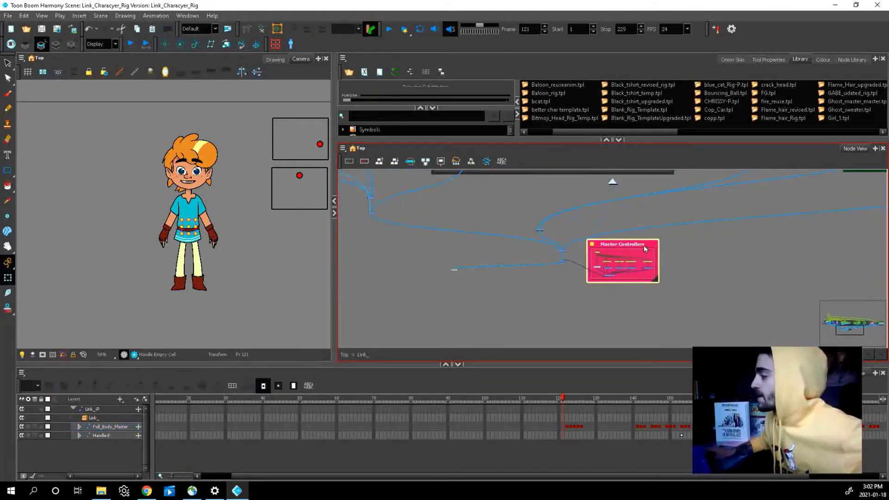
{"action": "scroll", "coordinate": [674, 275], "scroll_direction": "up", "scroll_amount": 5}
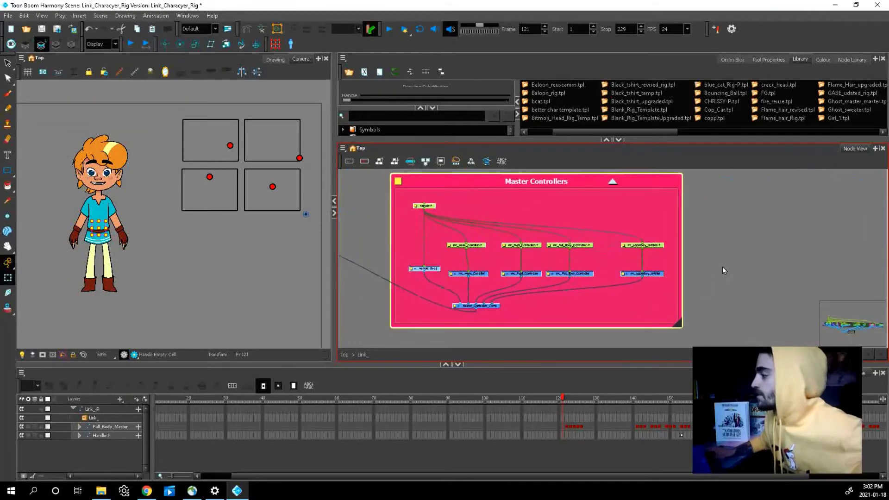
Step: Clear the group selection and select the mc_Head_Contrller, mc_Pupil_Controller and mc_Full_Body_Controller nodes one after another
{"action": "left_click", "coordinate": [722, 266]}
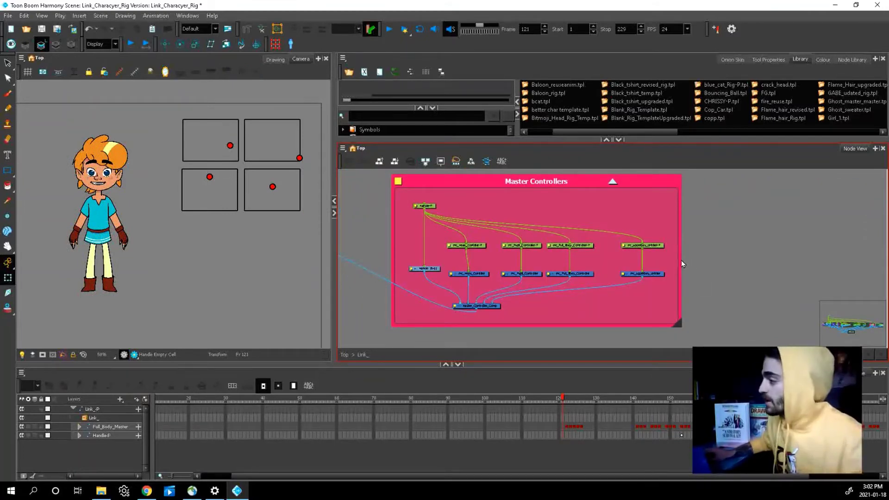
{"action": "scroll", "coordinate": [478, 273], "scroll_direction": "up", "scroll_amount": 3}
{"action": "left_click", "coordinate": [478, 274]}
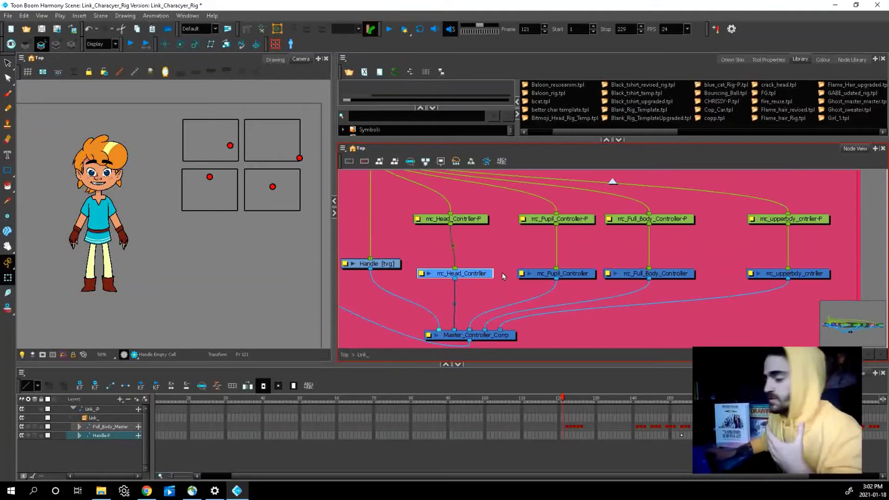
{"action": "left_click", "coordinate": [570, 278]}
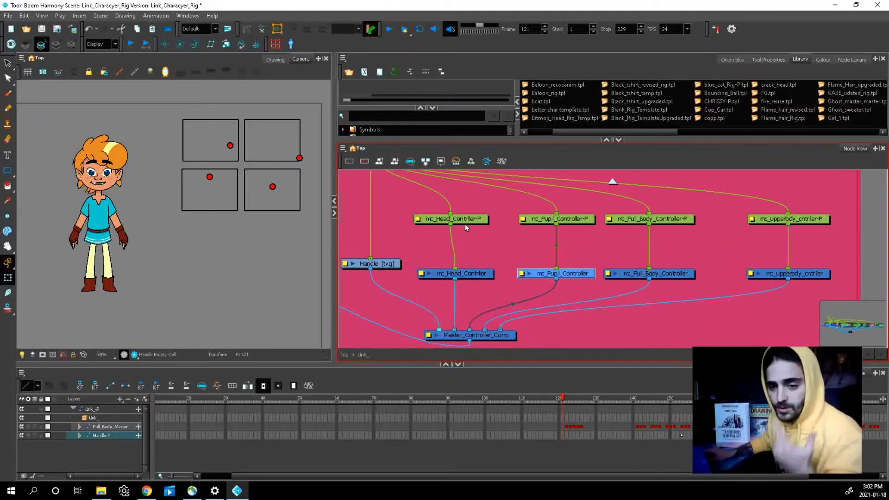
{"action": "left_click", "coordinate": [671, 275]}
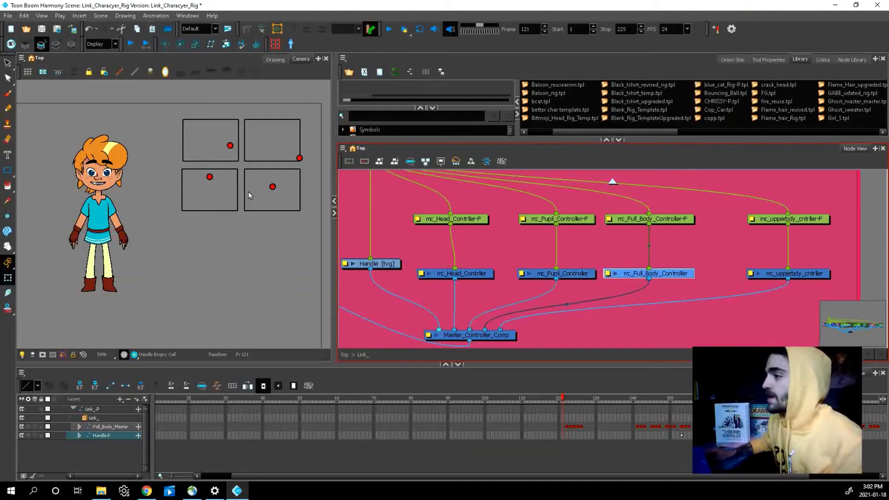
Step: Move the full-body control point to its box's upper-left corner, and test the upper-body control point, leaving it near its box's centre
{"action": "left_click_drag", "start_coordinate": [210, 178], "coordinate": [175, 160]}
{"action": "left_click", "coordinate": [786, 274]}
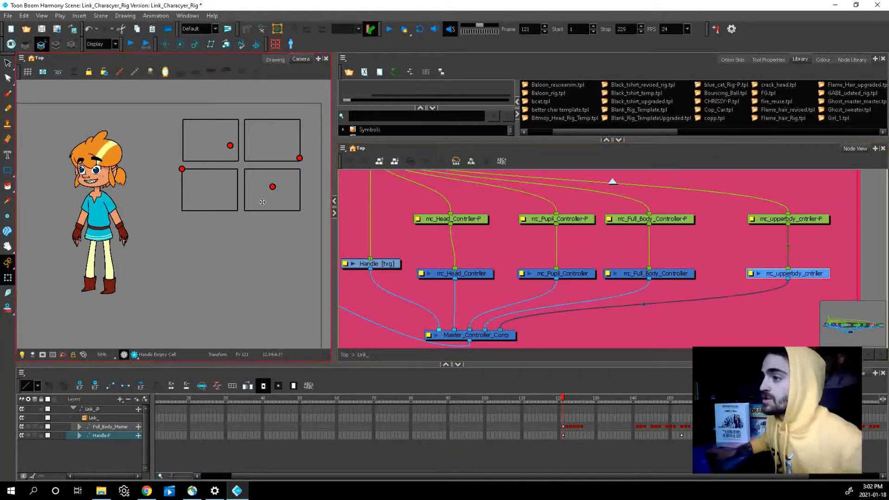
{"action": "left_click_drag", "start_coordinate": [254, 214], "coordinate": [285, 156]}
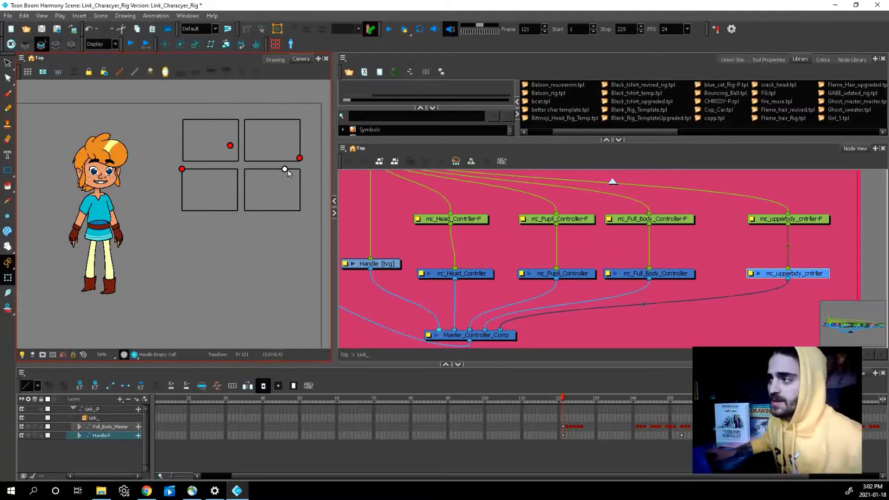
{"action": "left_click_drag", "start_coordinate": [285, 169], "coordinate": [271, 184]}
Step: Hide all controllers in the camera view and show only the mc_Head_Contrller node's control
{"action": "scroll", "coordinate": [523, 297], "scroll_direction": "up", "scroll_amount": 5}
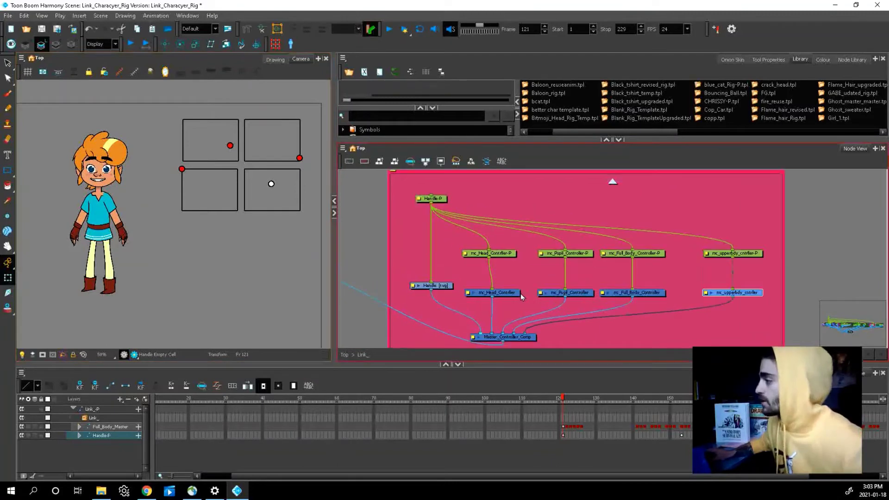
{"action": "left_click", "coordinate": [500, 295]}
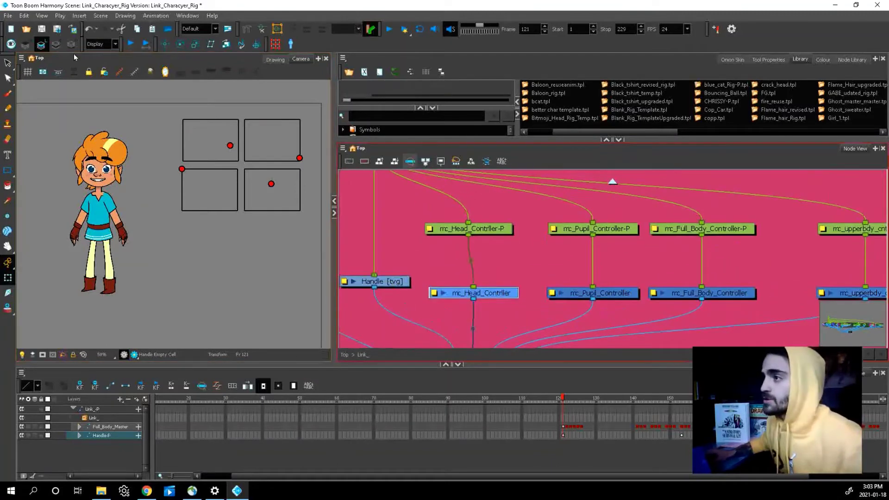
{"action": "left_click", "coordinate": [135, 76]}
{"action": "left_click", "coordinate": [499, 293]}
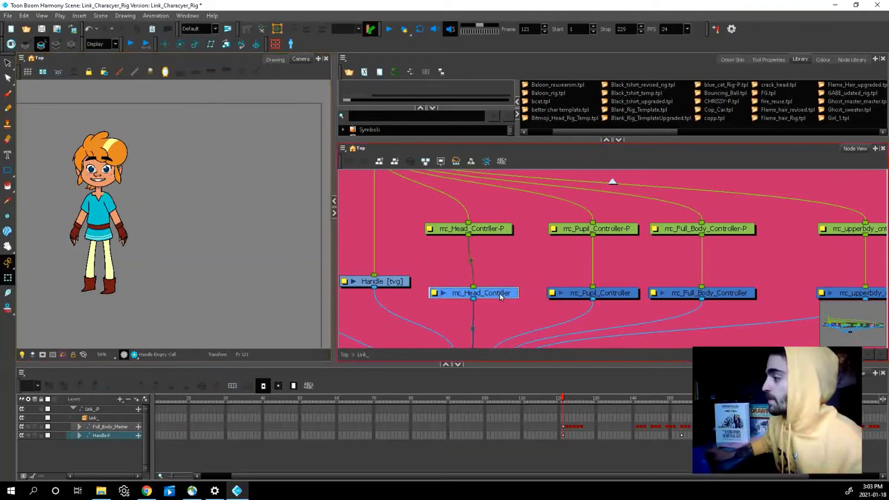
{"action": "left_click", "coordinate": [79, 93]}
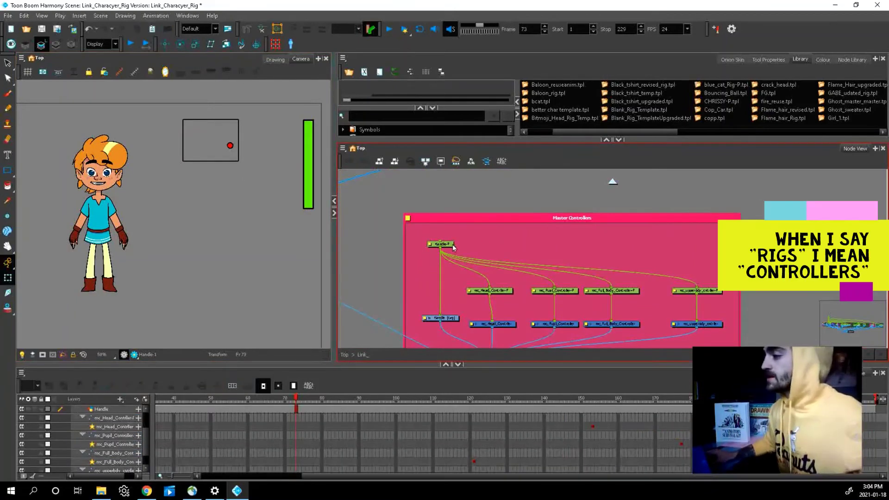
Step: Select the Handle-P peg in the Master Controllers group and nudge the green handle bar in the camera view
{"action": "left_click", "coordinate": [451, 244]}
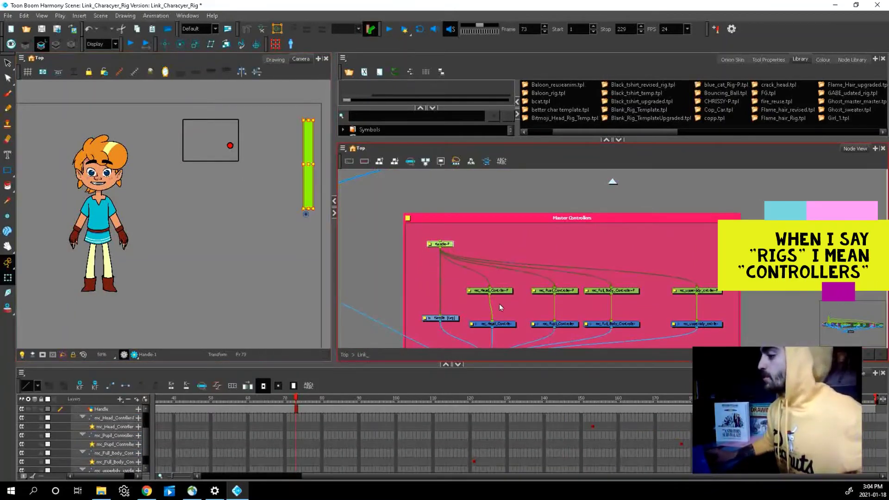
{"action": "mouse_move", "coordinate": [307, 164]}
{"action": "left_mouse_down"}
{"action": "mouse_move", "coordinate": [307, 191]}
{"action": "mouse_move", "coordinate": [310, 167]}
{"action": "left_mouse_up"}
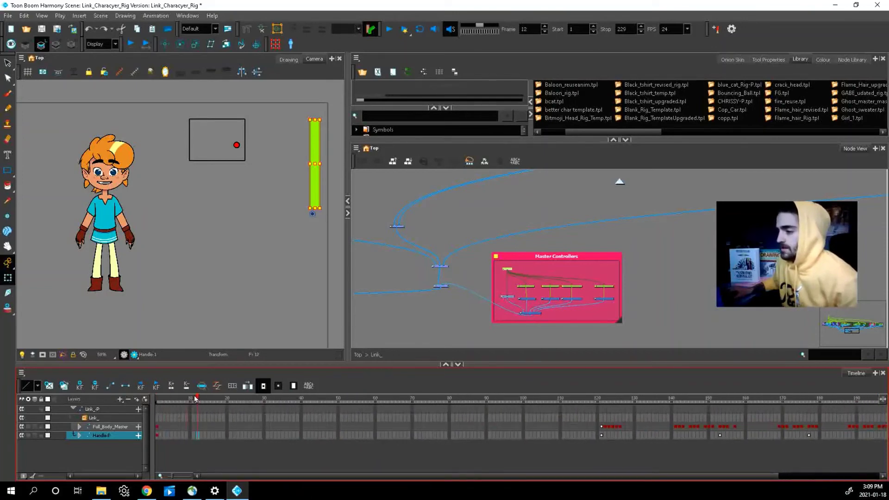
Step: Scrub the timeline from the keyframes around frame 120 through frame 212 and back to frame 2 to review the stored poses
{"action": "left_click", "coordinate": [605, 436]}
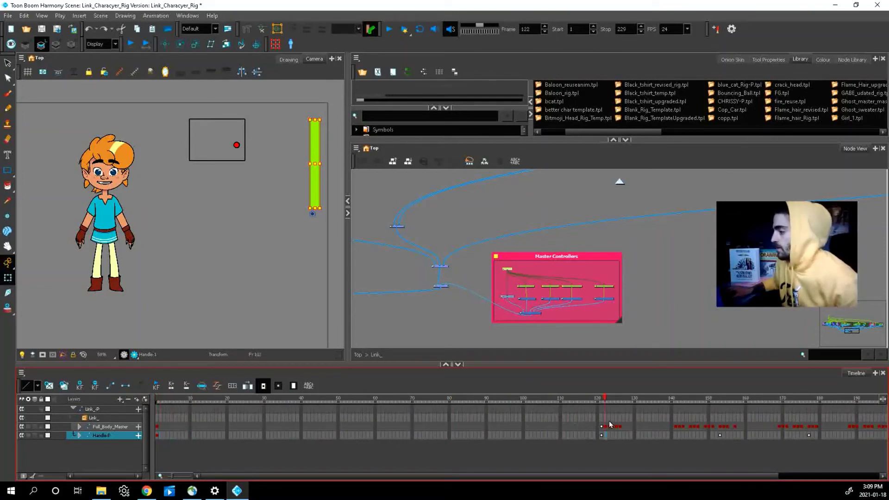
{"action": "left_click", "coordinate": [599, 422]}
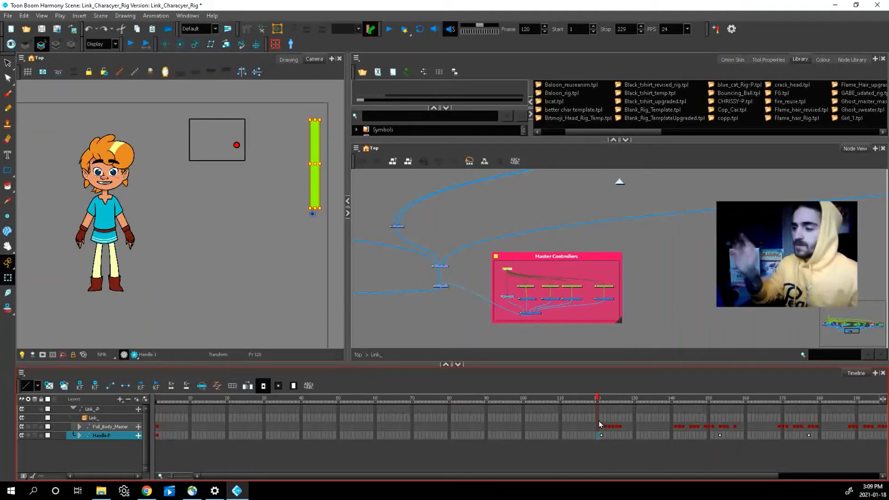
{"action": "left_click_drag", "start_coordinate": [686, 475], "coordinate": [706, 447]}
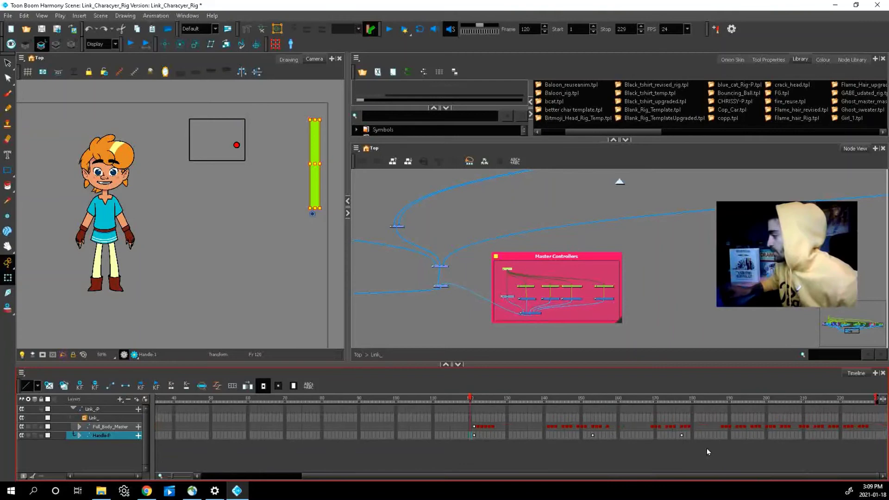
{"action": "left_click_drag", "start_coordinate": [470, 404], "coordinate": [697, 401]}
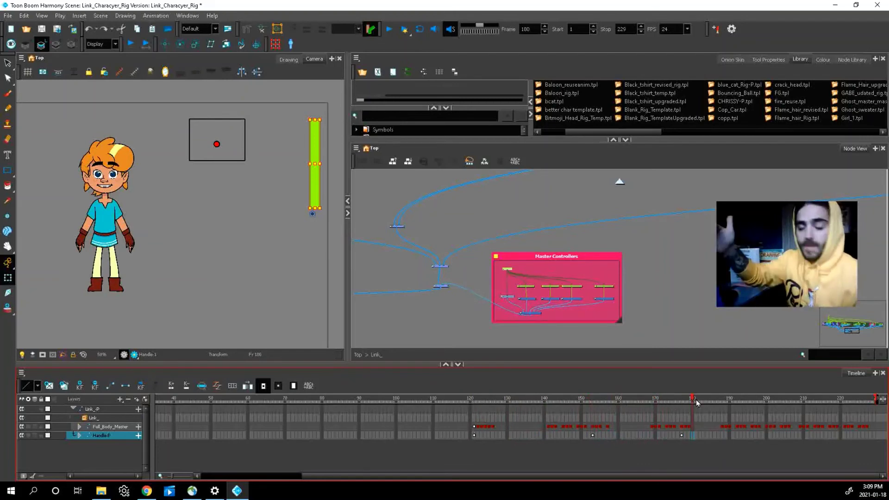
{"action": "left_click_drag", "start_coordinate": [695, 399], "coordinate": [811, 405]}
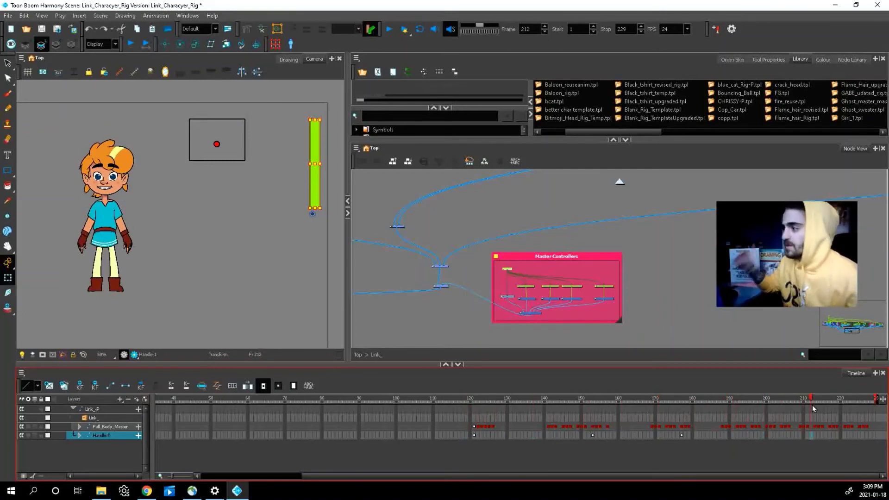
{"action": "left_click_drag", "start_coordinate": [813, 404], "coordinate": [161, 406]}
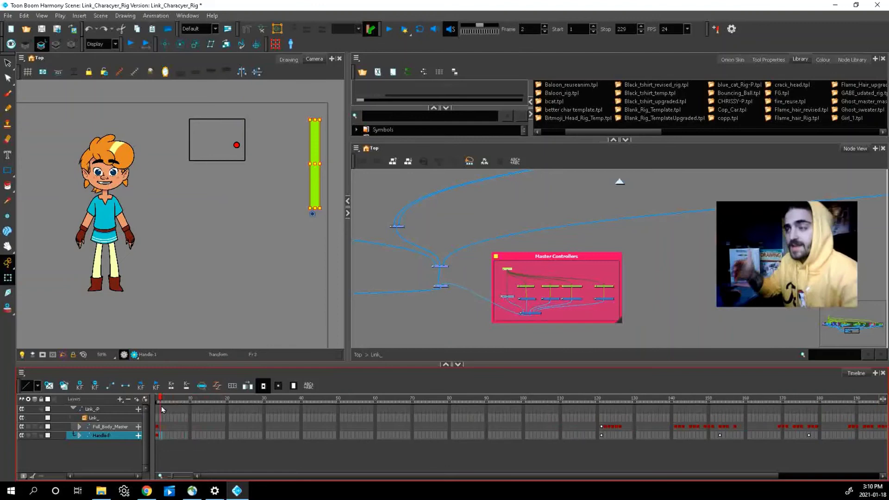